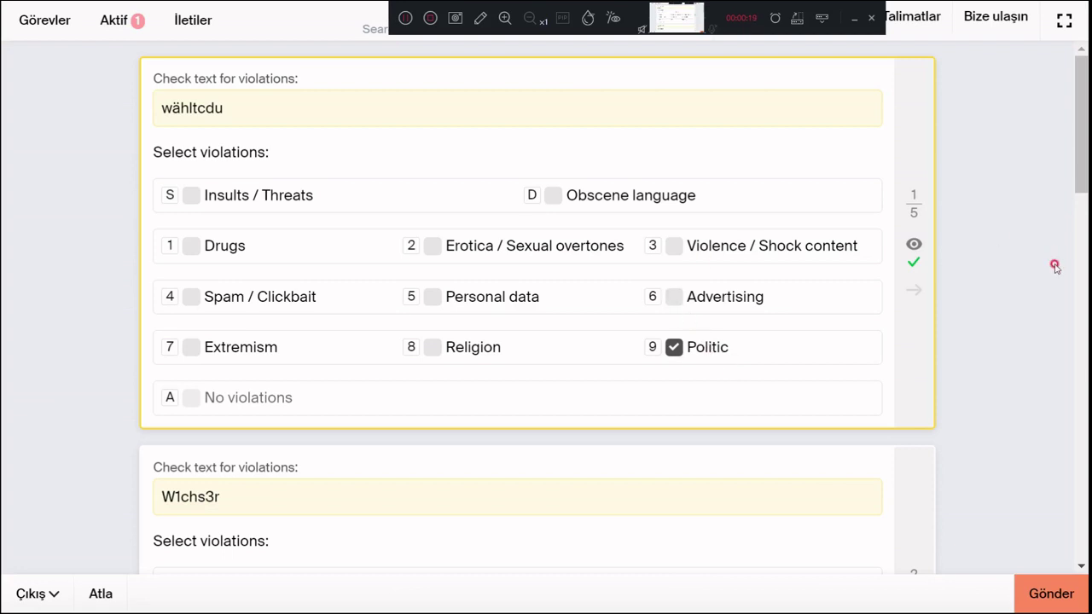
Step: Mark the text W1chs3r as Insults / Threats and the text Schnucki as No violations
{"action": "key", "text": "s"}
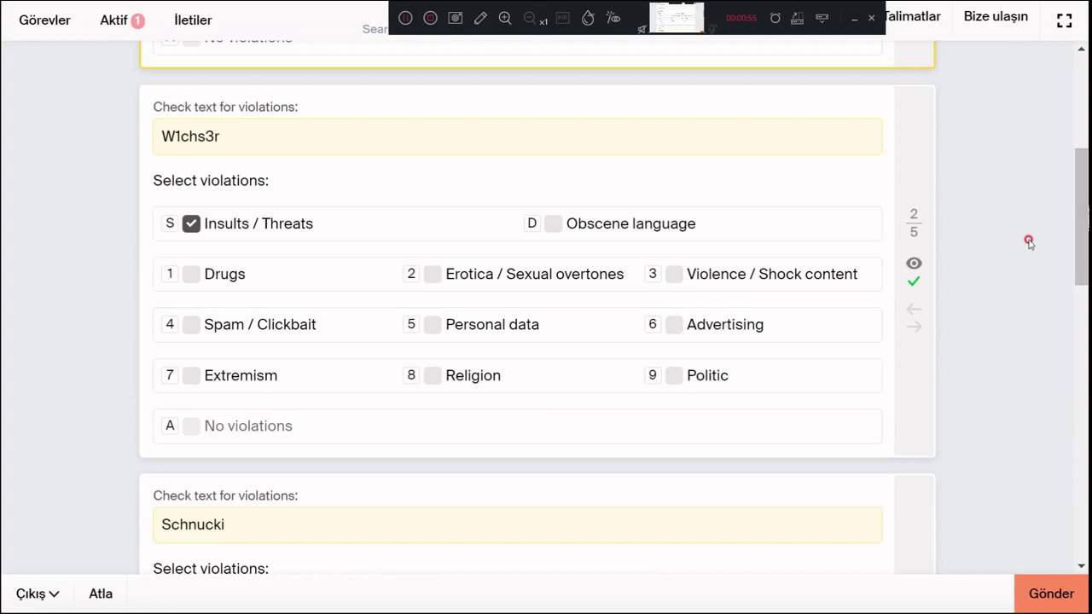
{"action": "key", "text": "a"}
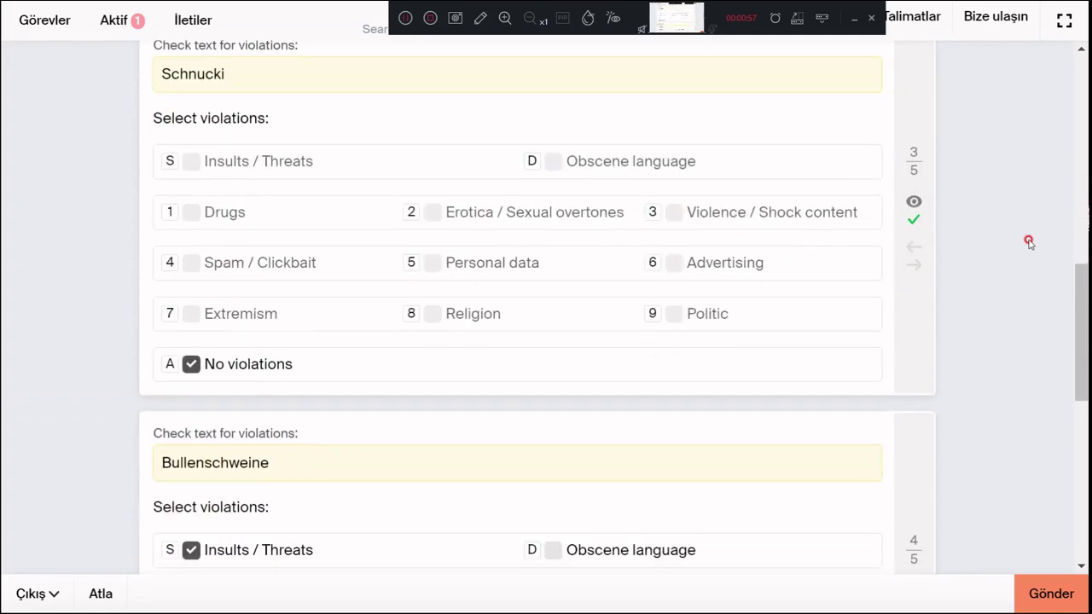
{"action": "left_click_drag", "start_coordinate": [156, 168], "coordinate": [265, 171]}
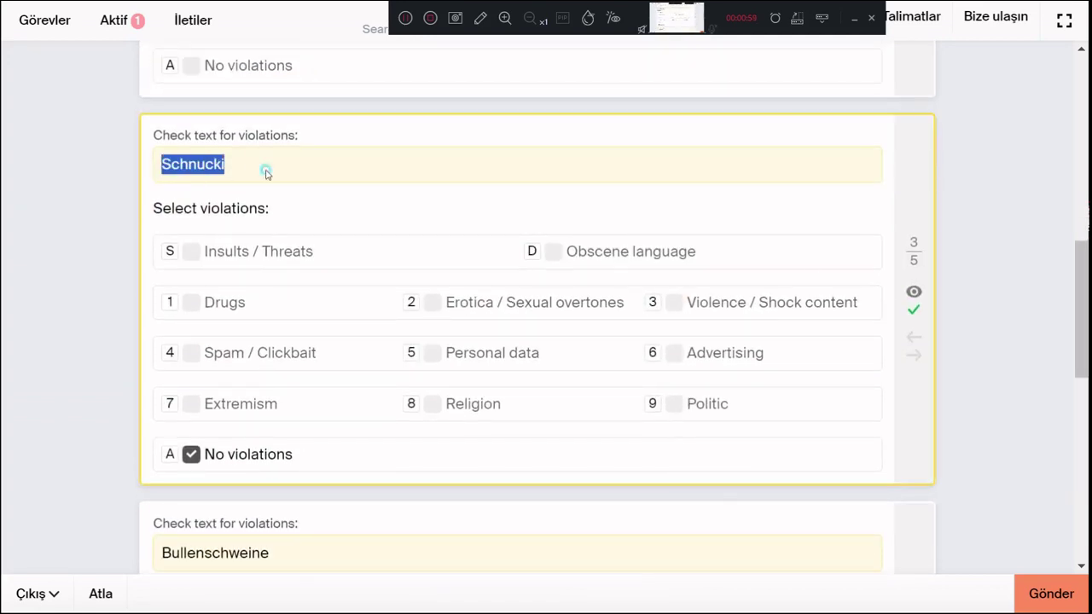
{"action": "left_click", "coordinate": [265, 170]}
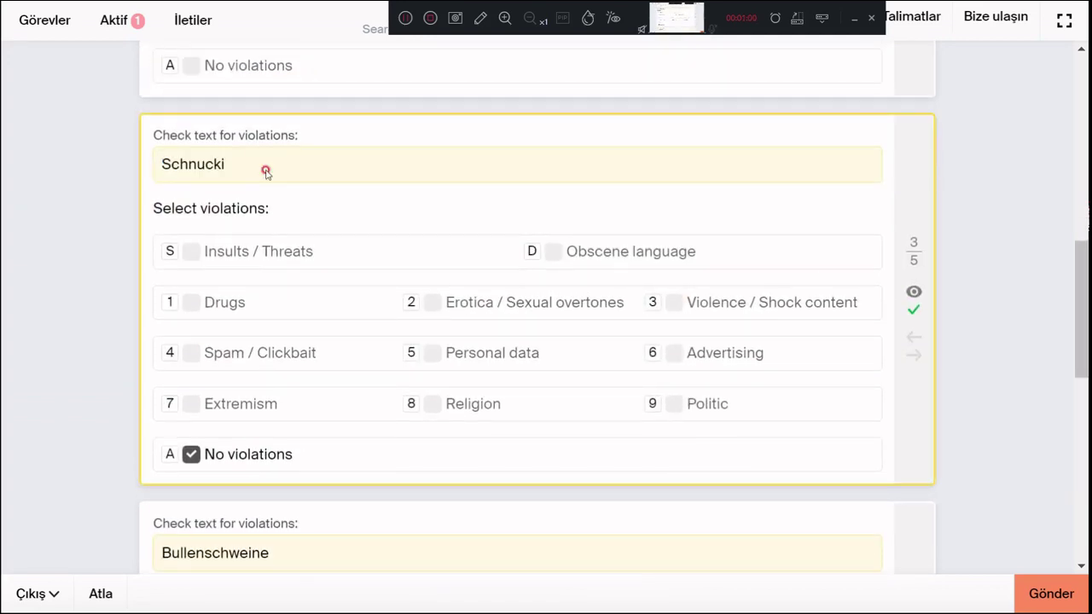
{"action": "triple_click", "coordinate": [362, 29]}
{"action": "right_click", "coordinate": [366, 34]}
{"action": "left_click", "coordinate": [390, 44]}
{"action": "left_click", "coordinate": [342, 41]}
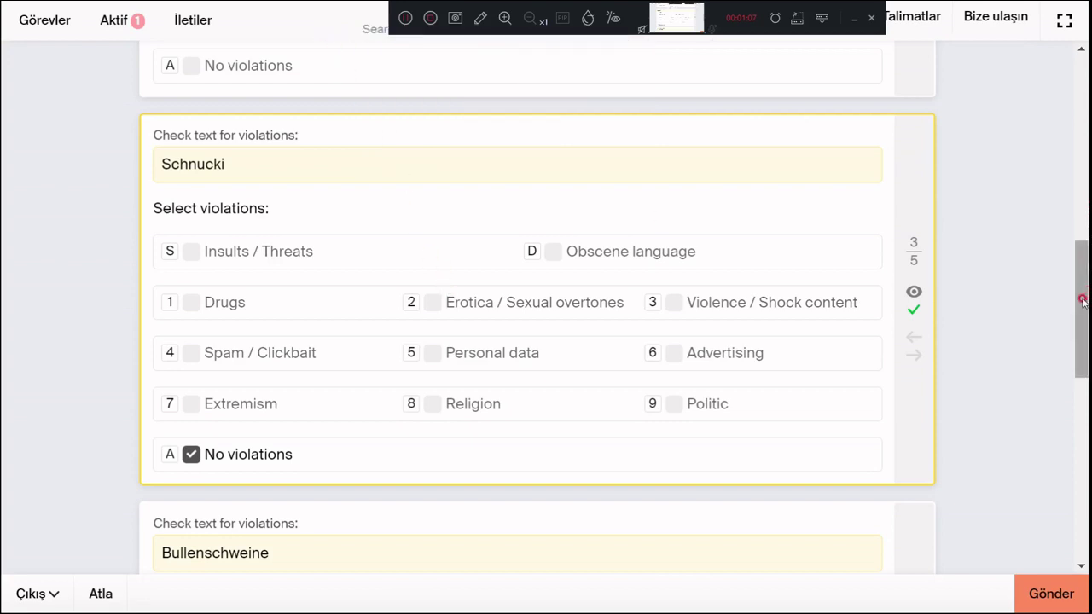
Step: Mark the text Bullenschweine as Insults / Threats and the text Grinsekater as No violations
{"action": "left_click_drag", "start_coordinate": [1083, 301], "coordinate": [1084, 310]}
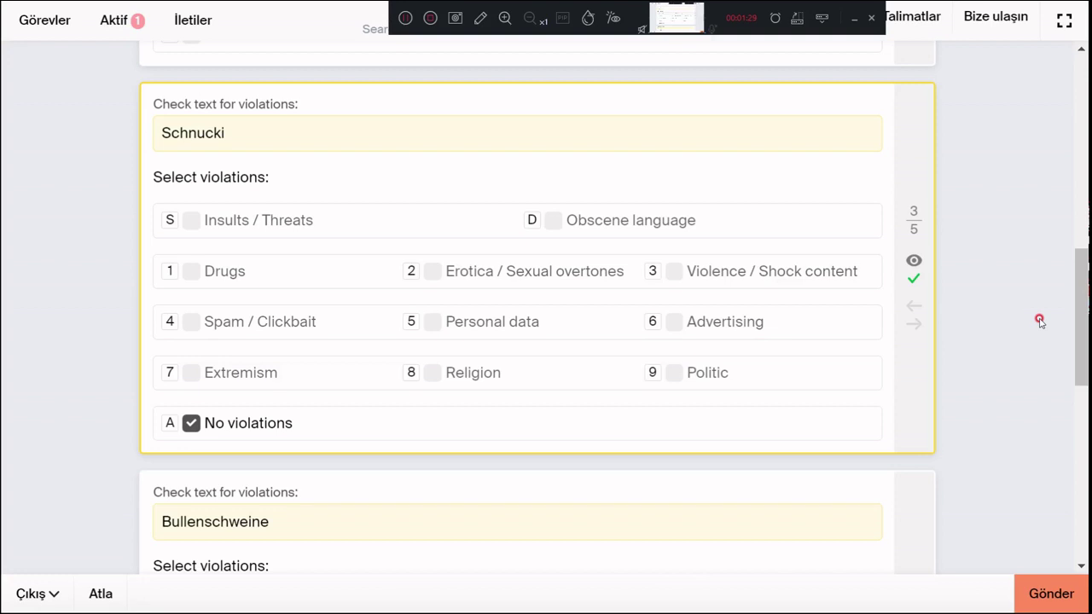
{"action": "key", "text": "s"}
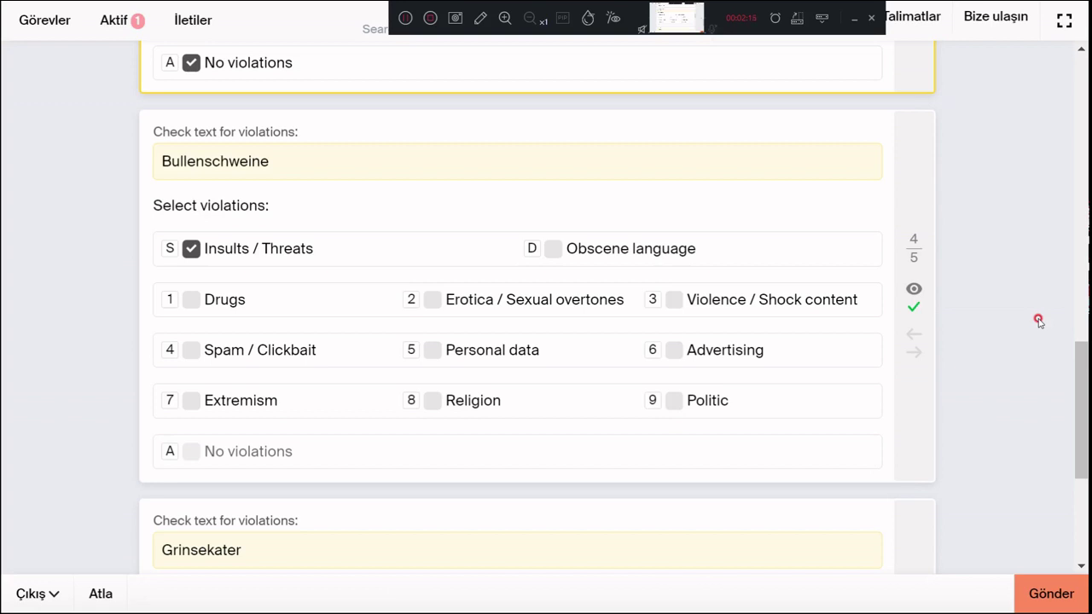
{"action": "key", "text": "Return"}
{"action": "key", "text": "a"}
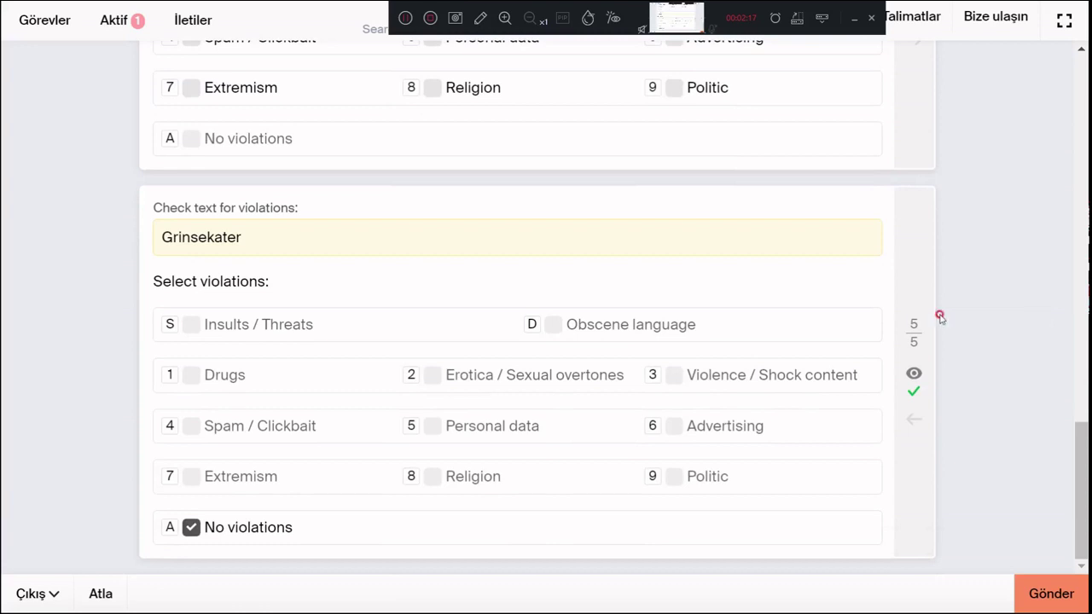
{"action": "left_click_drag", "start_coordinate": [149, 239], "coordinate": [307, 256]}
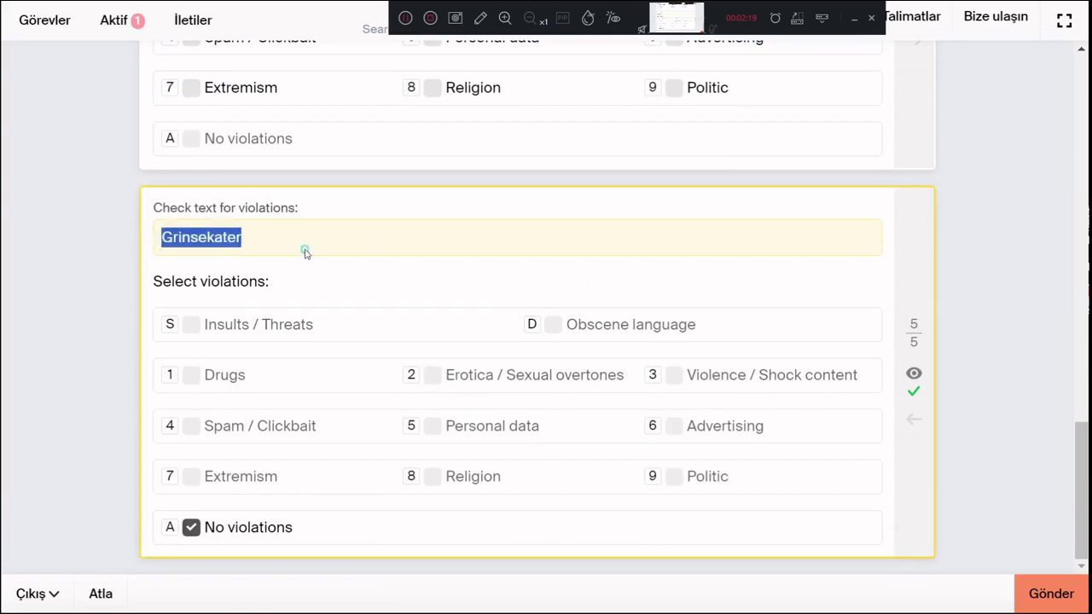
{"action": "left_click", "coordinate": [304, 251]}
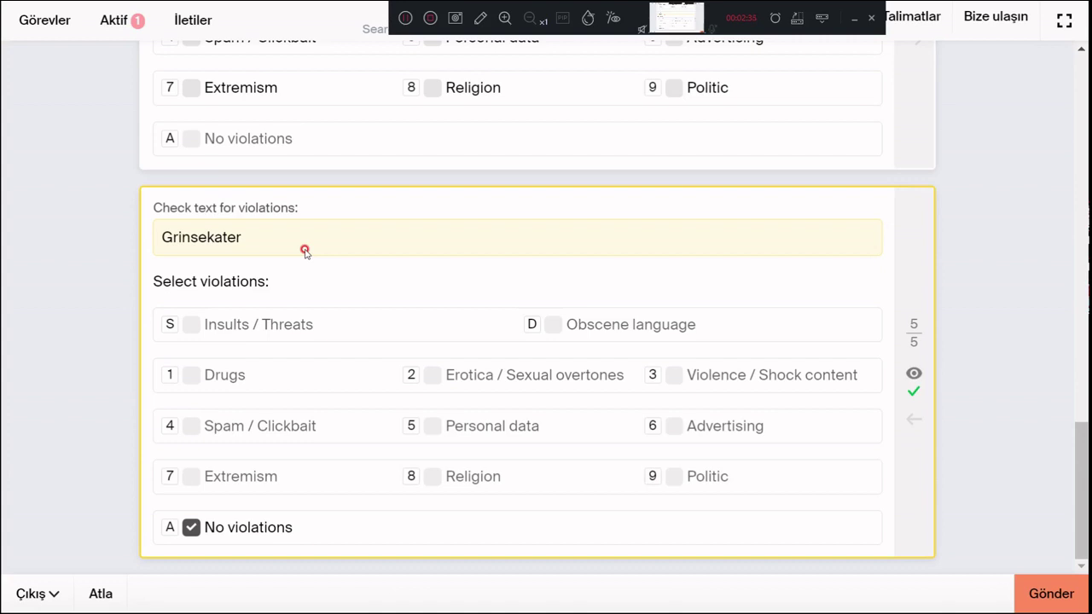
Step: Submit the five answers, adding Obscene language to the violations for W1chs3r
{"action": "left_click", "coordinate": [1052, 593]}
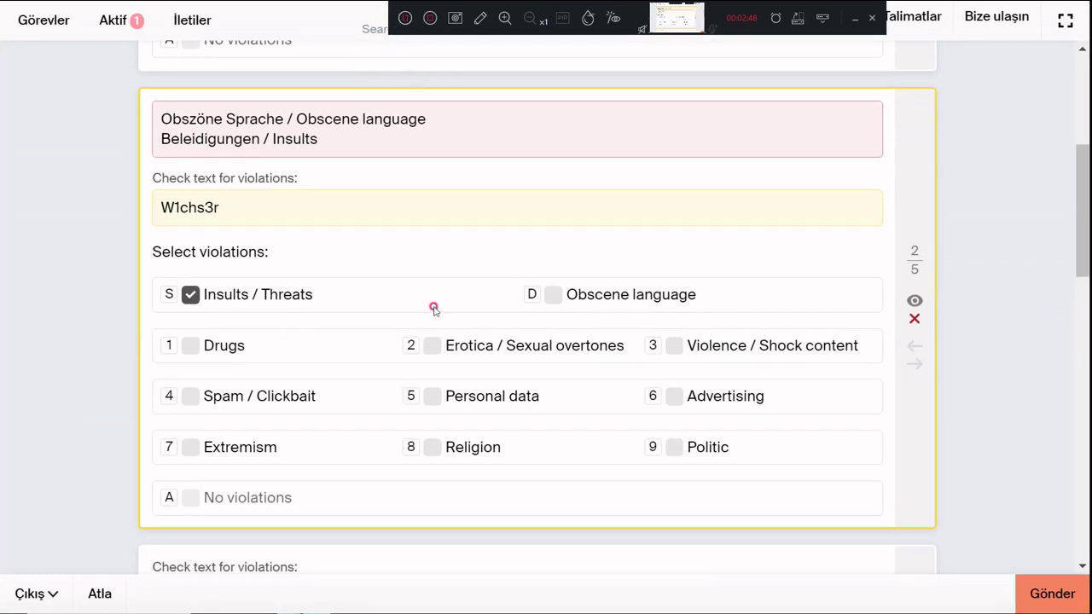
{"action": "left_click", "coordinate": [556, 295]}
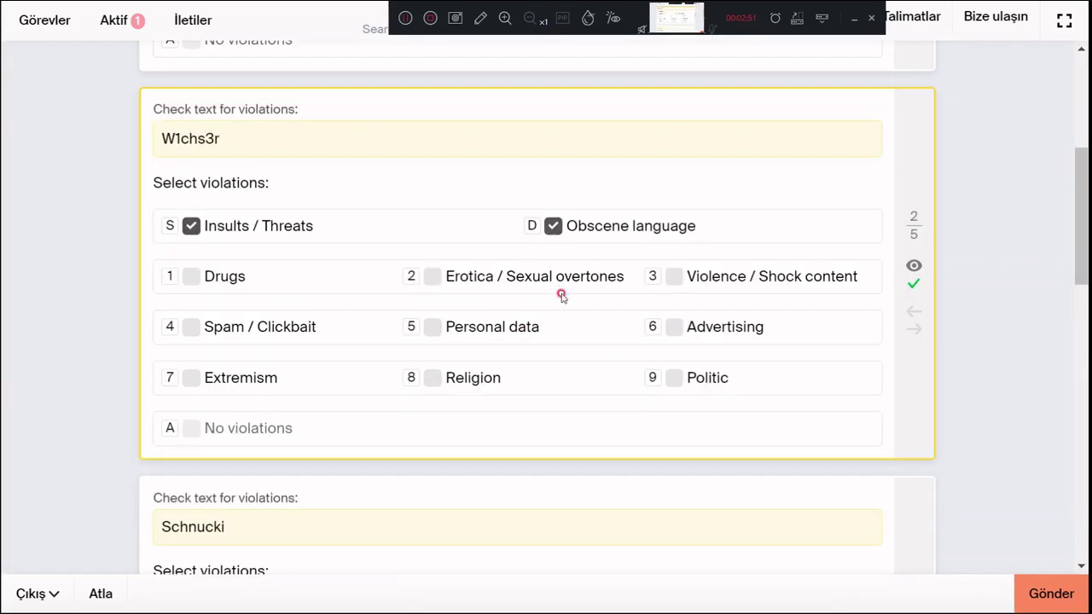
{"action": "left_click", "coordinate": [1048, 595]}
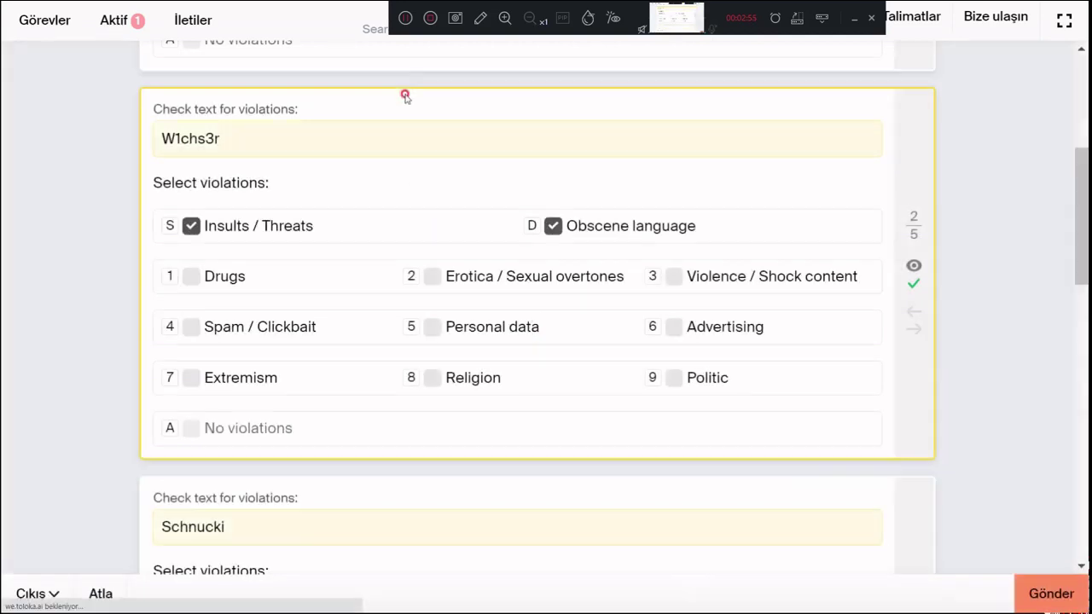
Step: Mark the first text of the new page, hitler, as Extremism and Politic
{"action": "key", "text": "7"}
{"action": "key", "text": "9"}
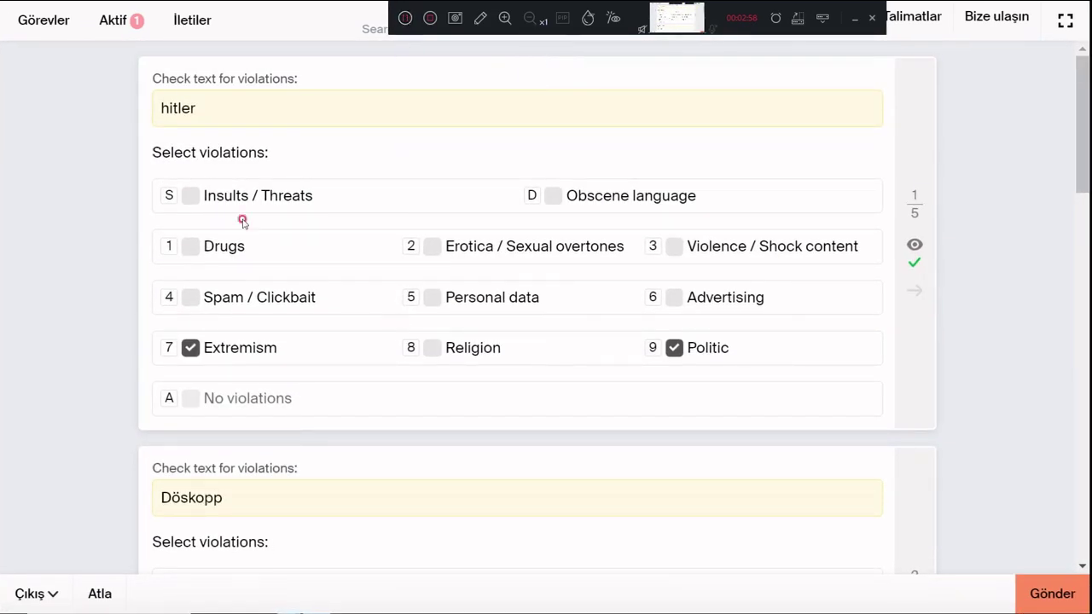
{"action": "left_click_drag", "start_coordinate": [151, 110], "coordinate": [244, 112]}
{"action": "left_click", "coordinate": [249, 111]}
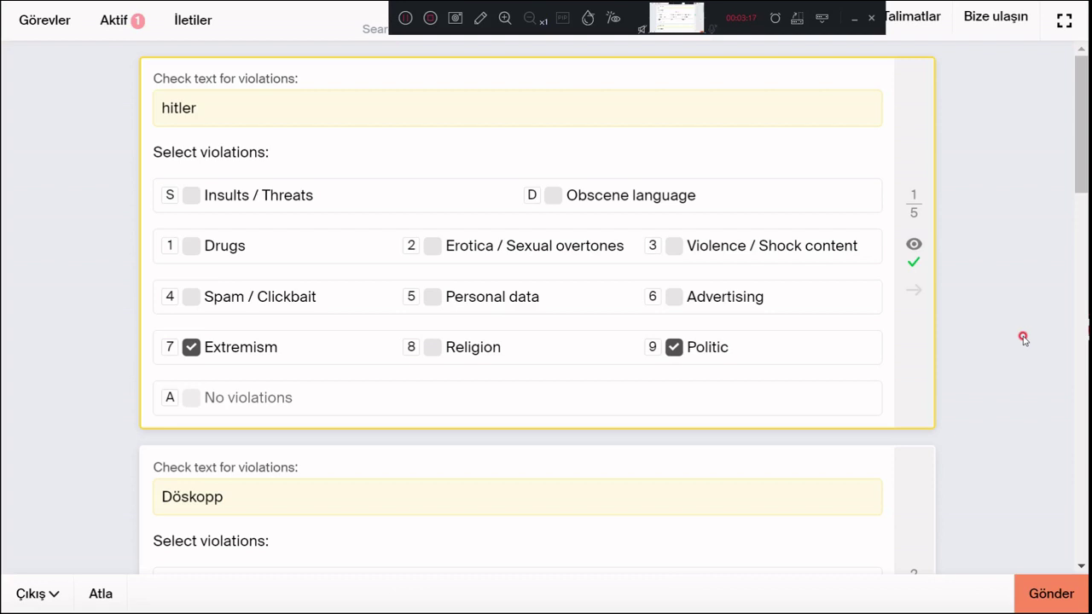
Step: Mark the text Döskopp as Insults / Threats
{"action": "key", "text": "Return"}
{"action": "key", "text": "s"}
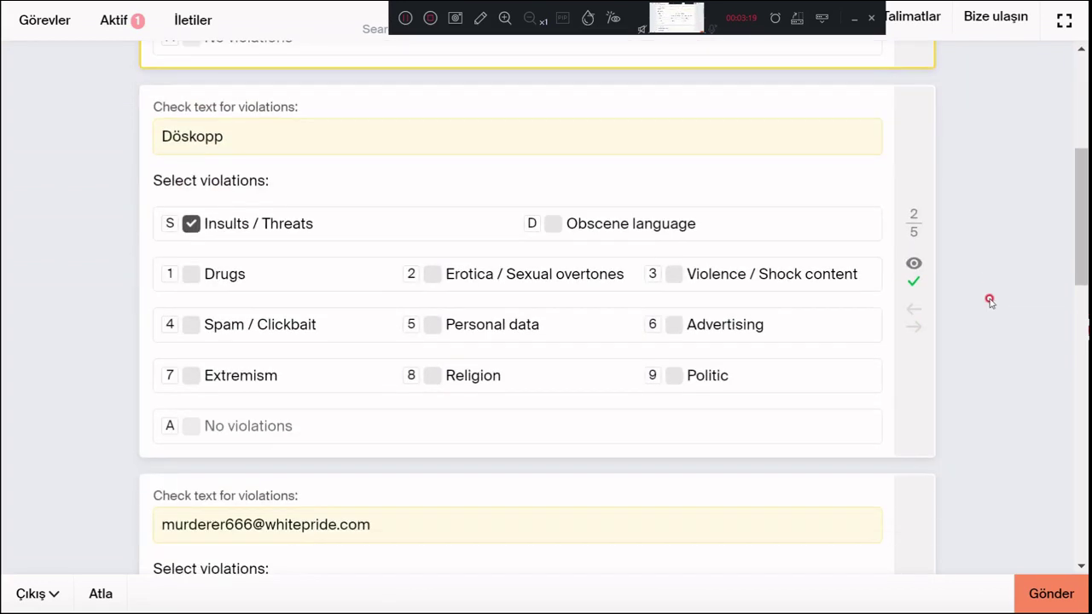
{"action": "left_click_drag", "start_coordinate": [156, 136], "coordinate": [249, 146]}
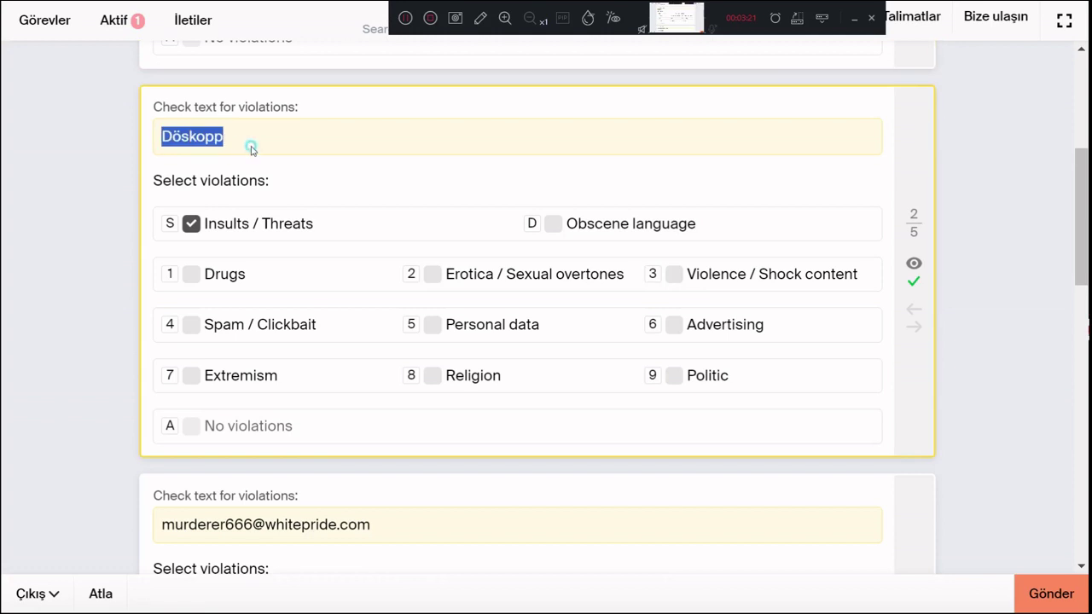
{"action": "left_click", "coordinate": [250, 147]}
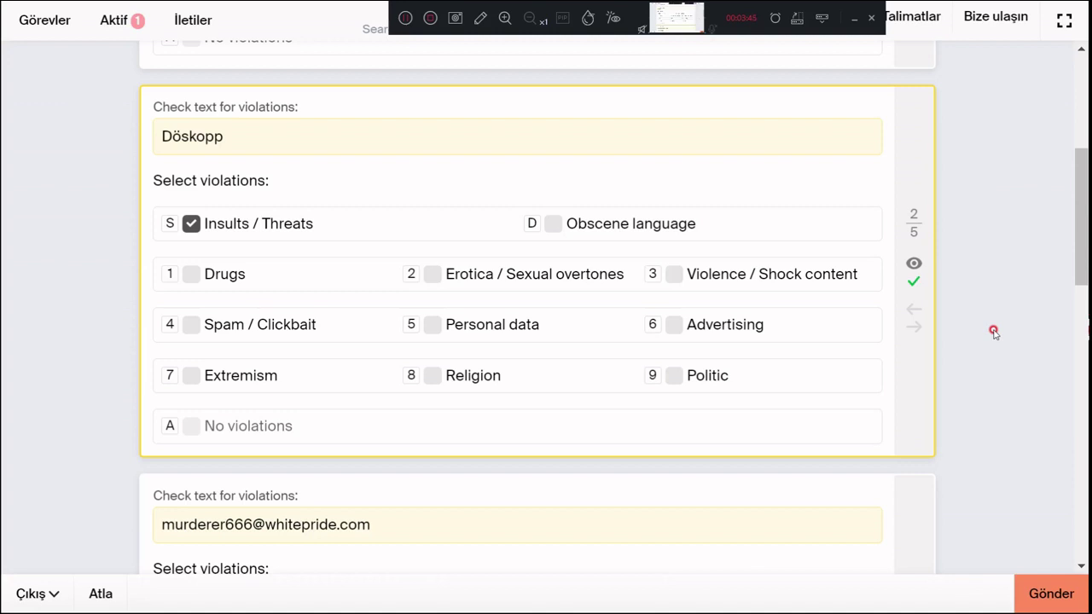
Step: Mark the third text, an e-mail address, as Violence / Shock content, Personal data and Extremism
{"action": "scroll", "coordinate": [994, 333], "scroll_direction": "down", "scroll_amount": 4}
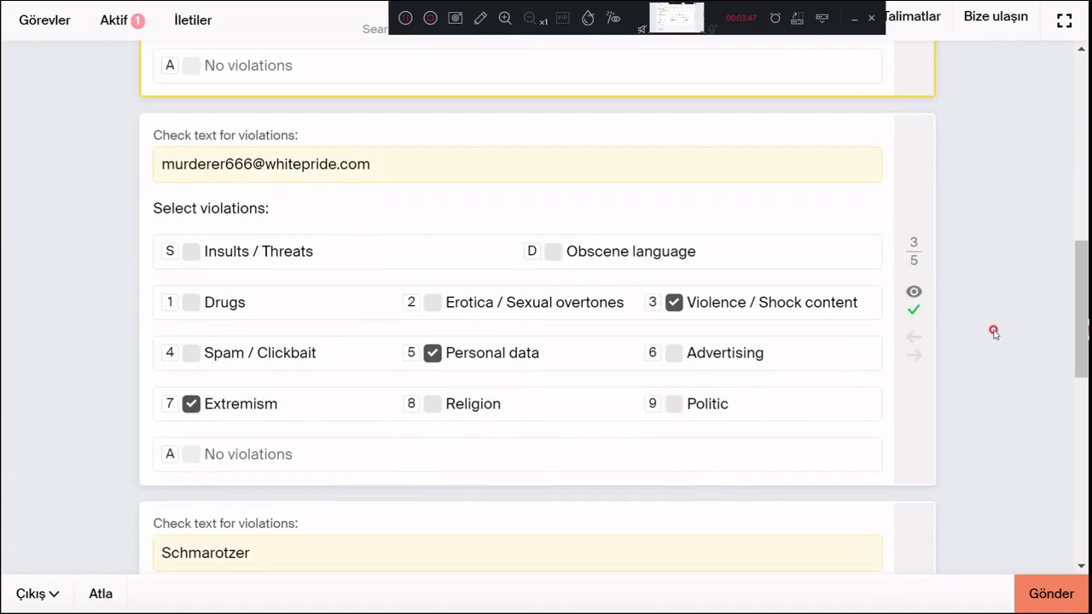
{"action": "left_click_drag", "start_coordinate": [159, 164], "coordinate": [413, 168]}
{"action": "left_click", "coordinate": [639, 442]}
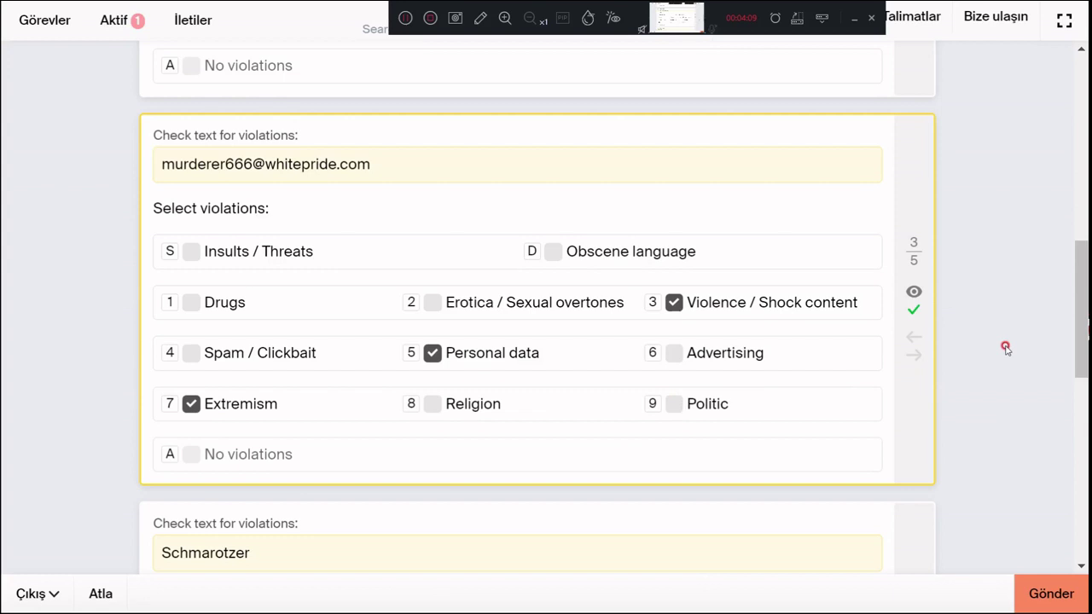
Step: Mark the text Schmarotzer as Insults / Threats
{"action": "scroll", "coordinate": [1006, 349], "scroll_direction": "down", "scroll_amount": 2}
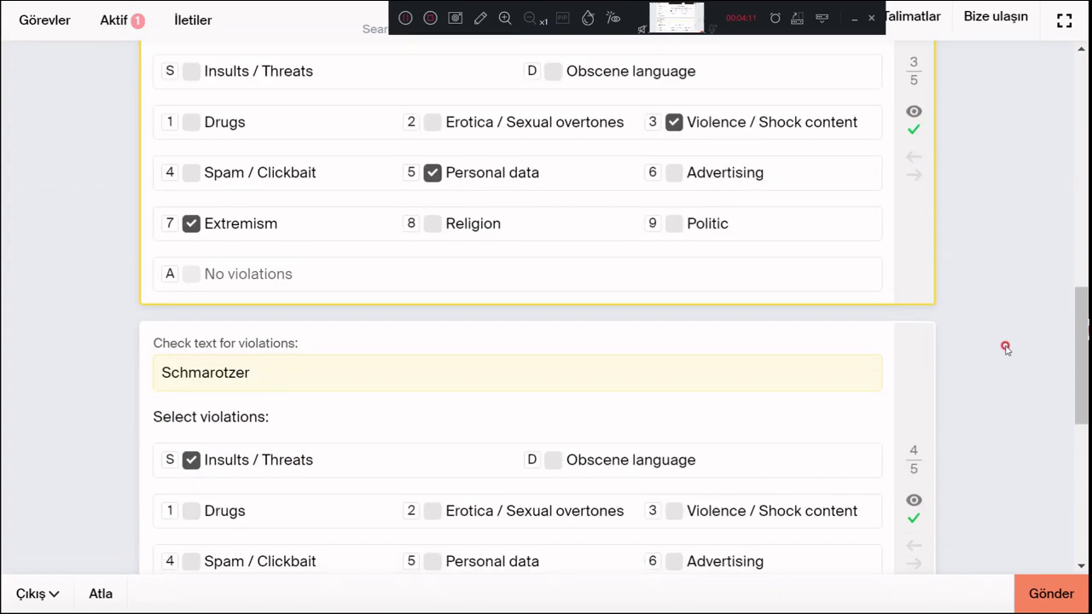
{"action": "scroll", "coordinate": [1006, 349], "scroll_direction": "down", "scroll_amount": 2}
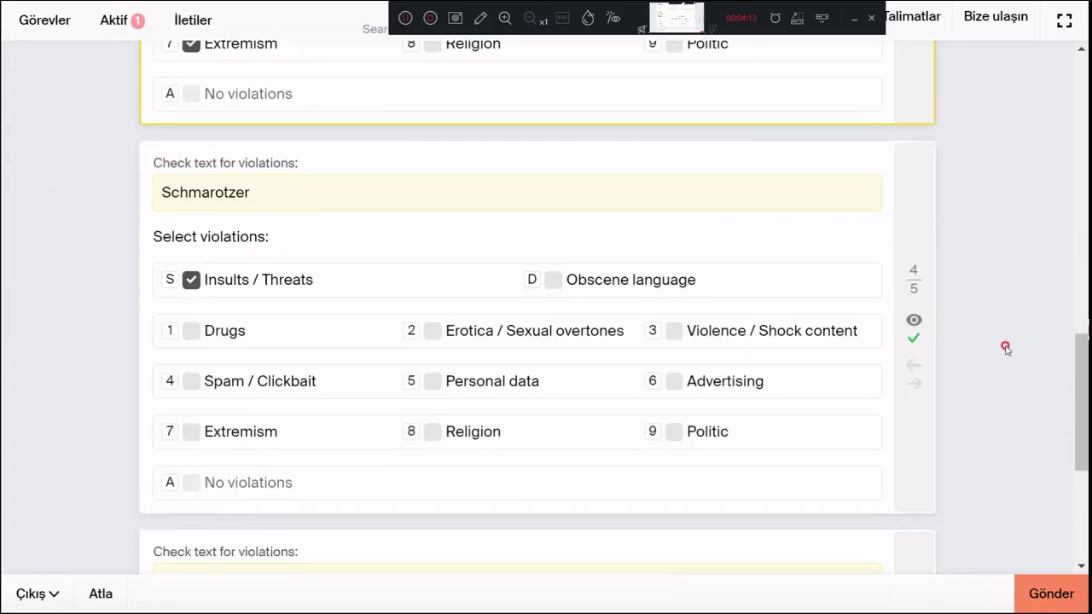
{"action": "left_click_drag", "start_coordinate": [160, 190], "coordinate": [287, 193]}
{"action": "left_click", "coordinate": [286, 192]}
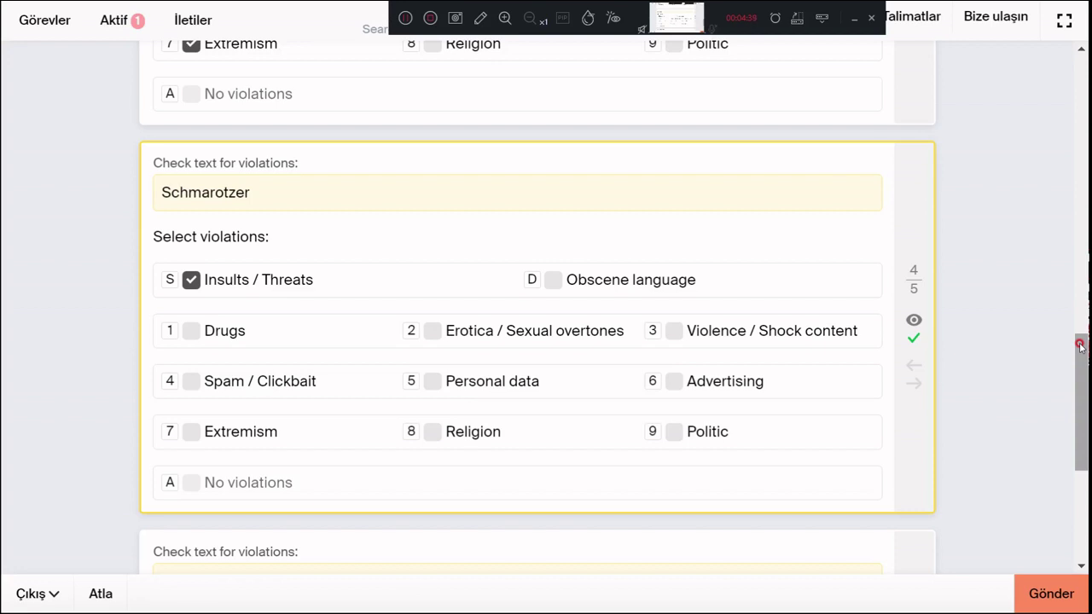
Step: Mark the text *ussy as Obscene language and Erotica / Sexual overtones, and submit the page
{"action": "key", "text": "d"}
{"action": "key", "text": "2"}
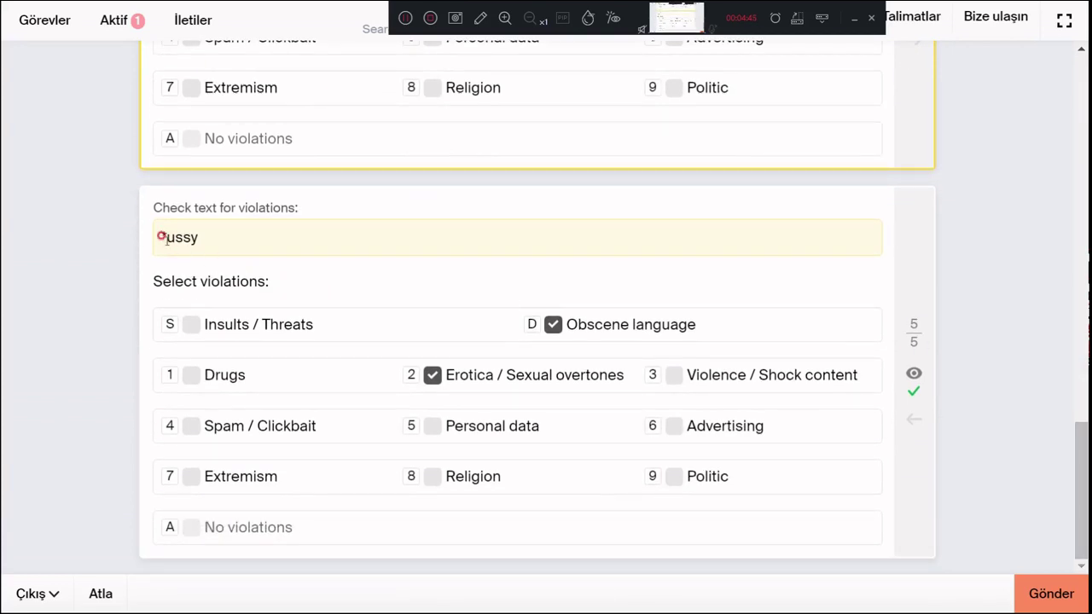
{"action": "left_click_drag", "start_coordinate": [165, 238], "coordinate": [226, 244]}
{"action": "left_click", "coordinate": [225, 243]}
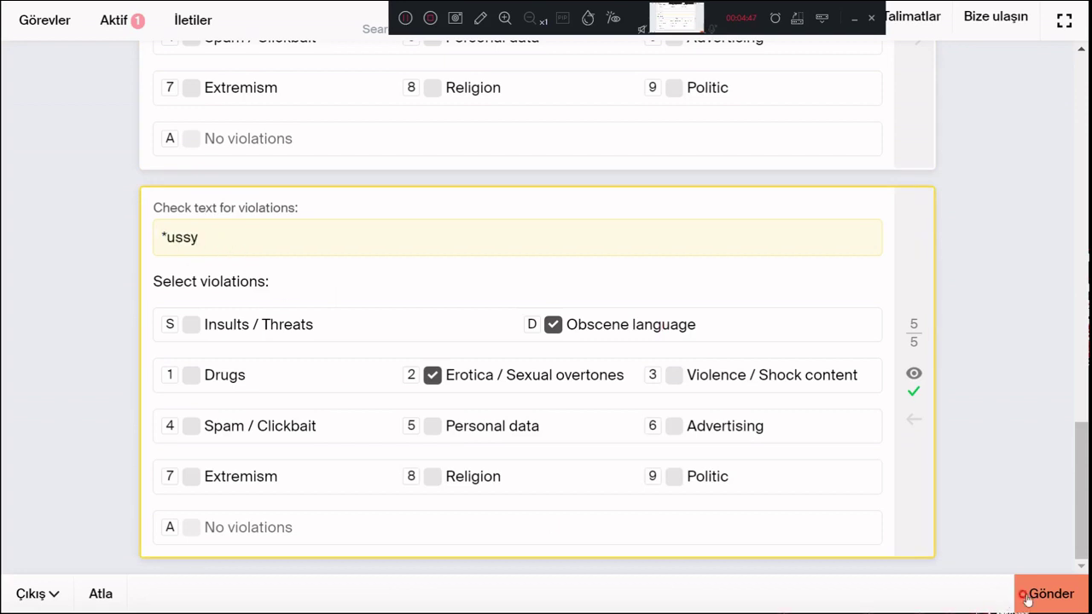
{"action": "left_click", "coordinate": [1075, 597]}
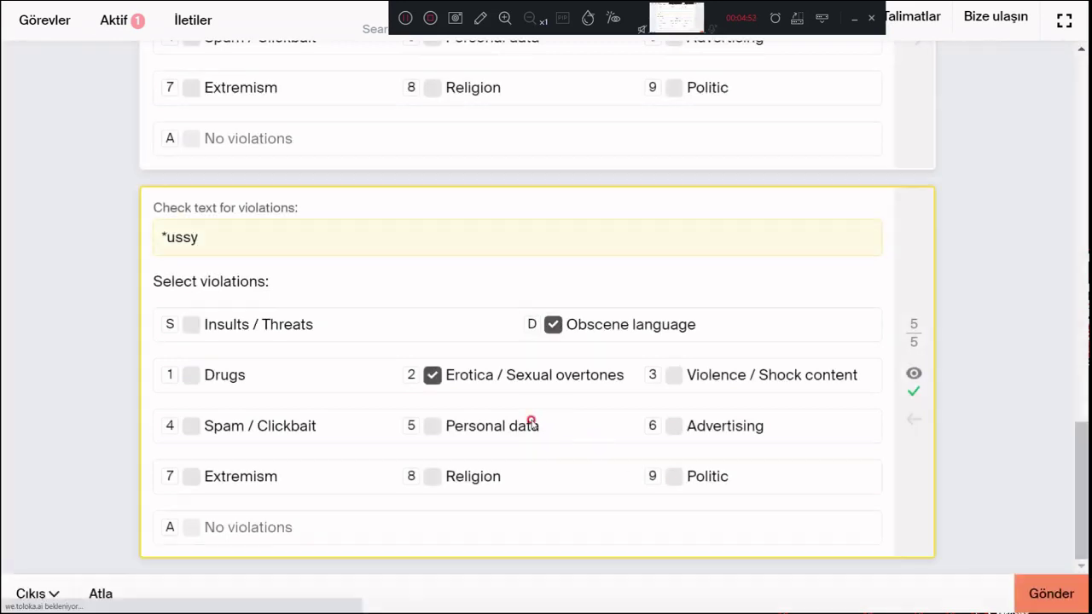
Step: Mark the first text of the new page, $h$o$m$o, as Erotica / Sexual overtones
{"action": "key", "text": "2"}
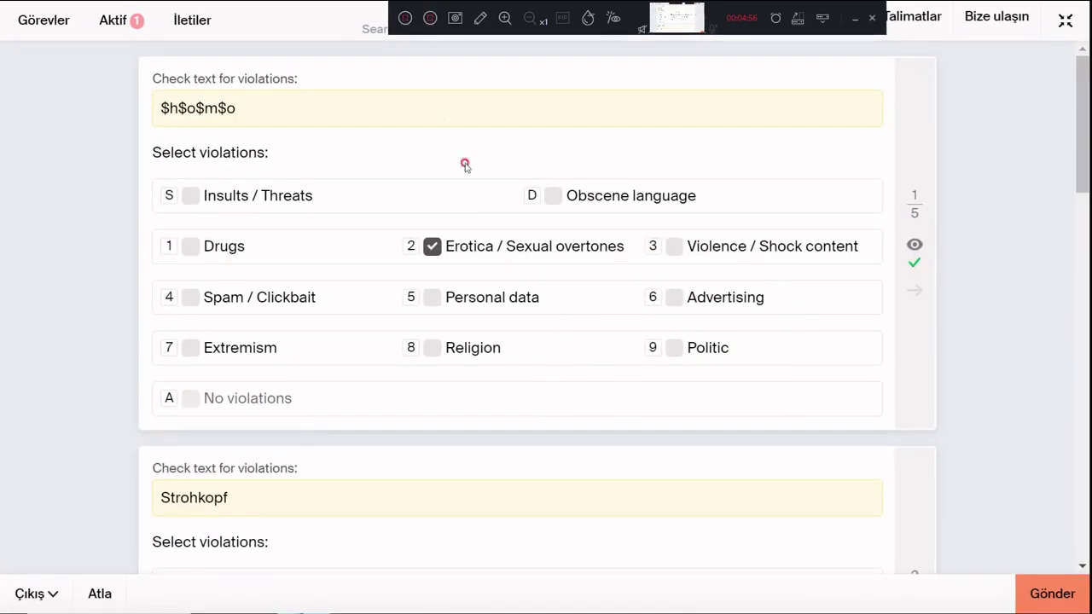
{"action": "left_click_drag", "start_coordinate": [162, 111], "coordinate": [268, 109]}
{"action": "left_click", "coordinate": [268, 109]}
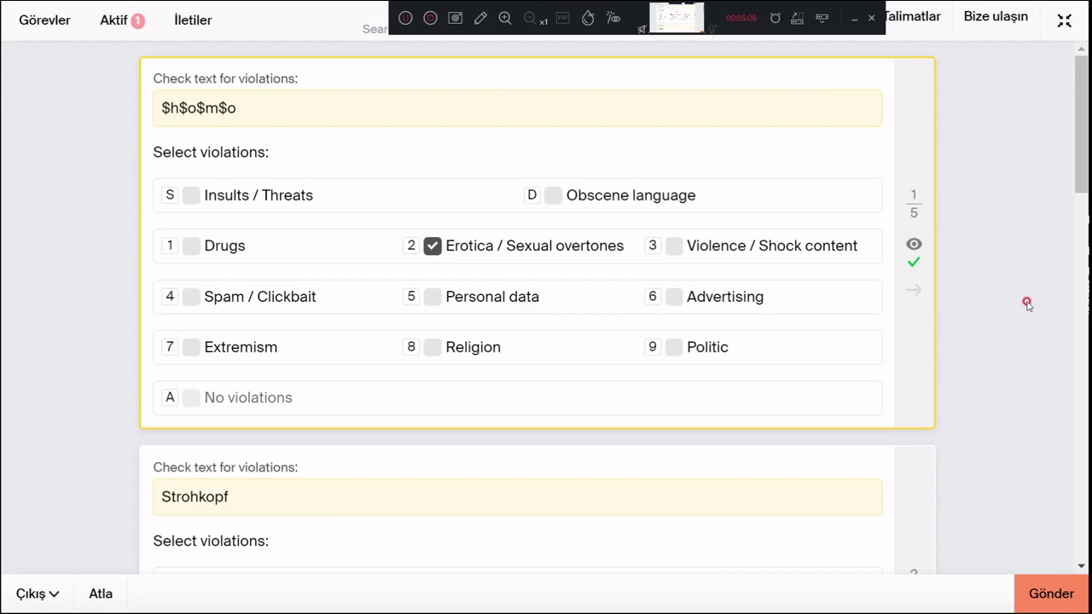
Step: Mark the text Strohkopf as Insults / Threats and the text God[+Verb] as Religion
{"action": "key", "text": "s"}
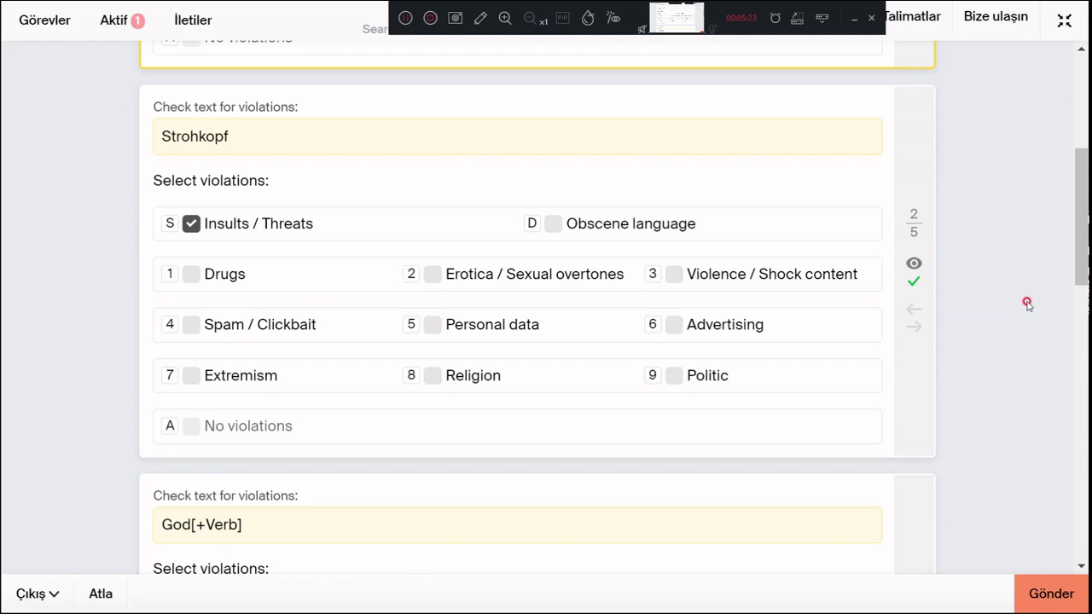
{"action": "scroll", "coordinate": [1028, 303], "scroll_direction": "down", "scroll_amount": 4}
{"action": "key", "text": "8"}
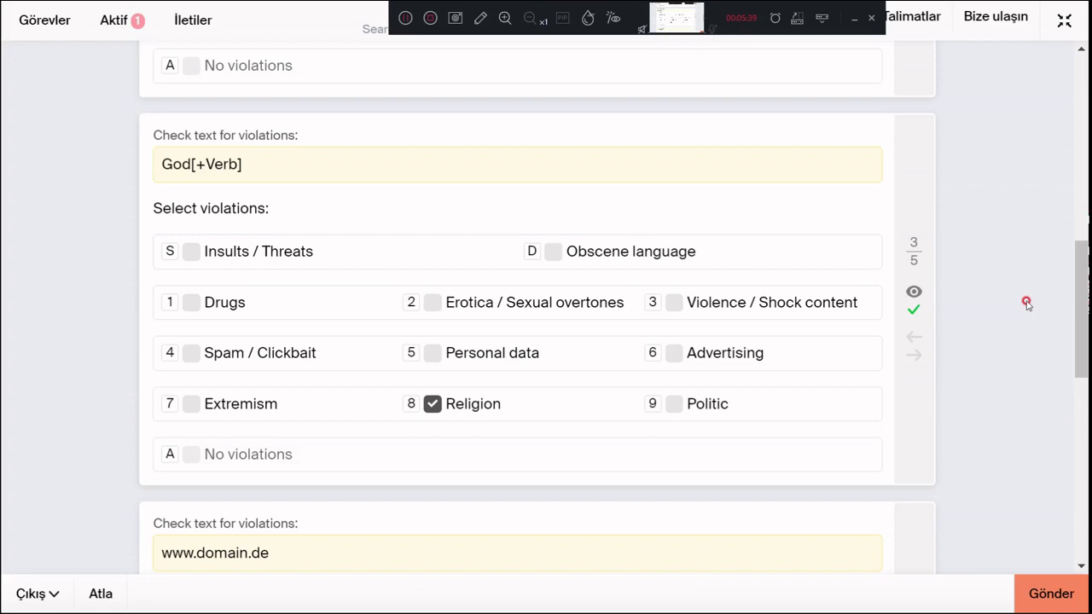
{"action": "key", "text": "6"}
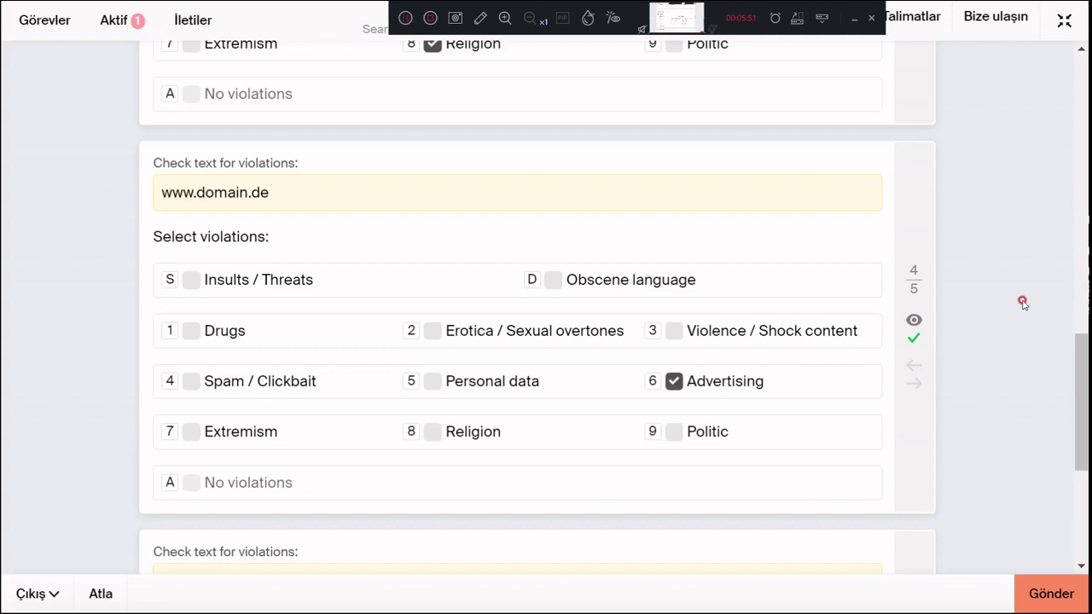
{"action": "scroll", "coordinate": [1024, 303], "scroll_direction": "down", "scroll_amount": 1}
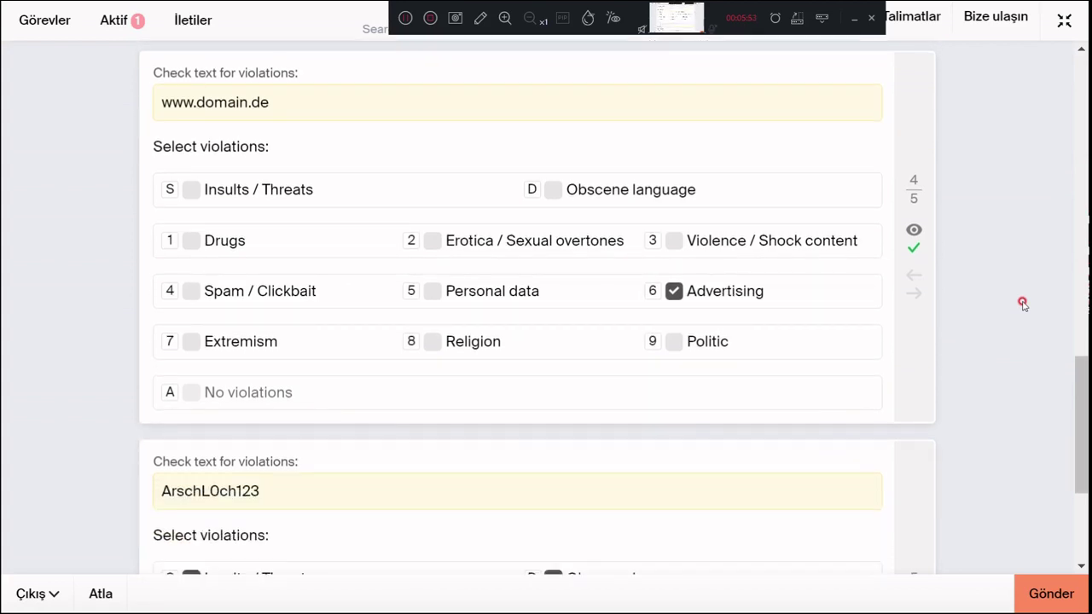
{"action": "scroll", "coordinate": [1023, 303], "scroll_direction": "up", "scroll_amount": 1}
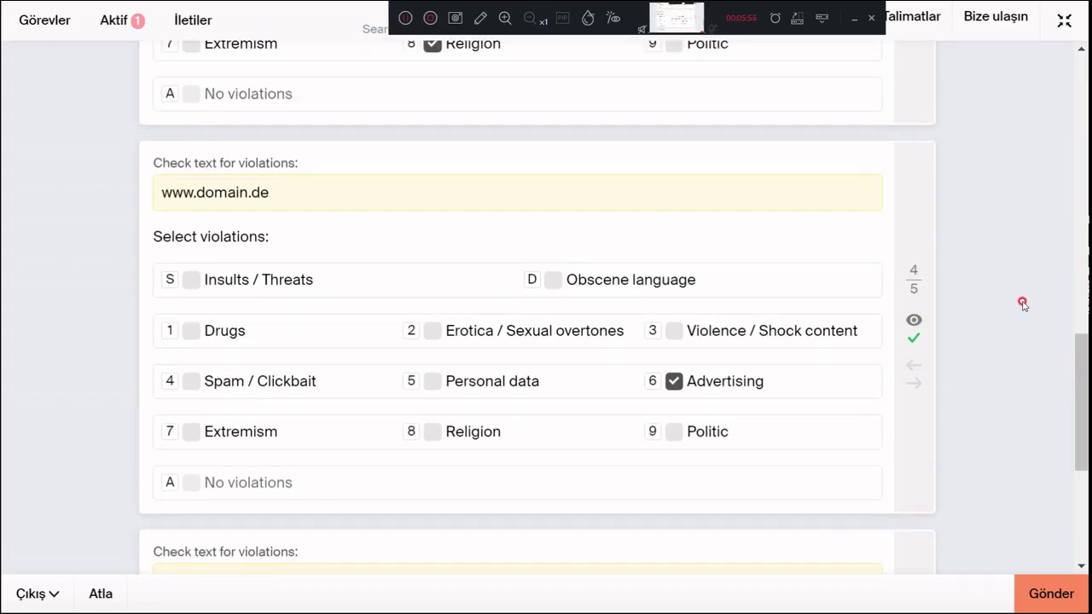
{"action": "scroll", "coordinate": [1023, 303], "scroll_direction": "down", "scroll_amount": 1}
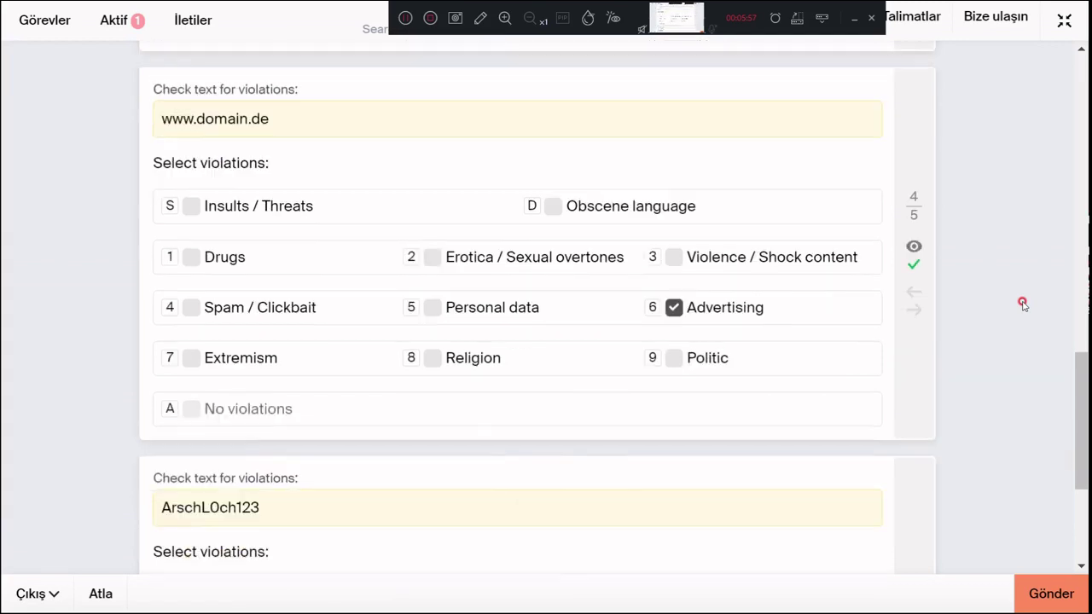
{"action": "scroll", "coordinate": [1023, 303], "scroll_direction": "down", "scroll_amount": 3}
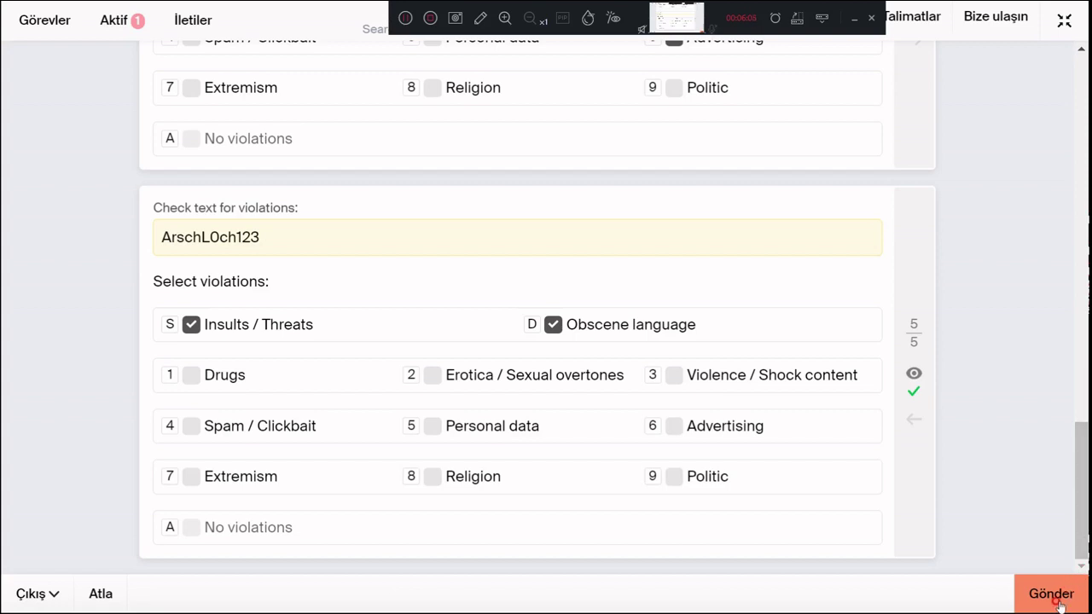
Step: Submit the page and complete the image check by selecting the gear shift, music speaker and thermometer icons in that order
{"action": "left_click", "coordinate": [1058, 603]}
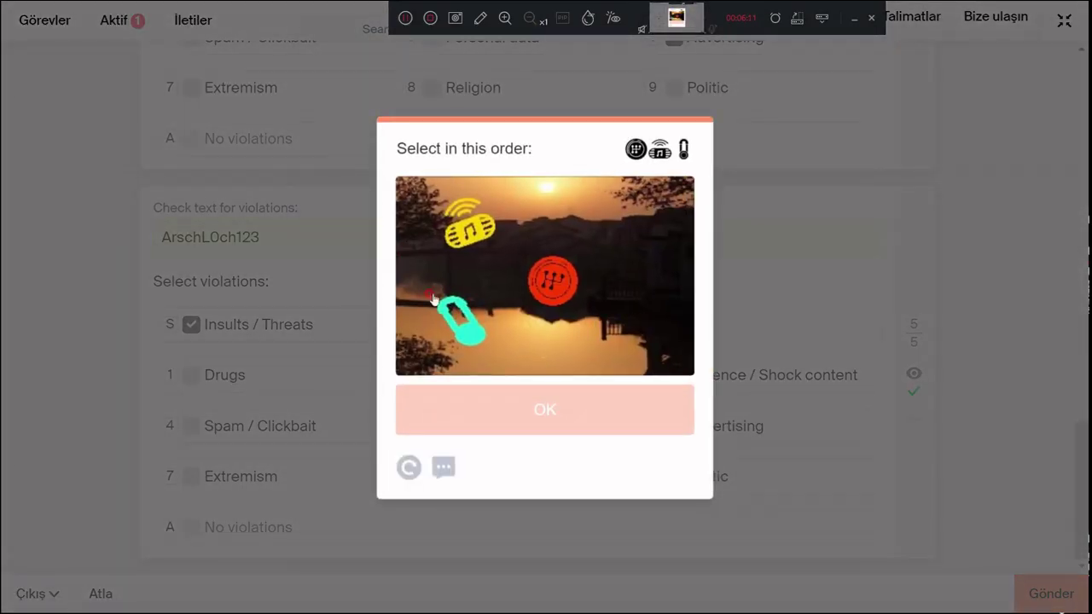
{"action": "left_click", "coordinate": [556, 282]}
{"action": "left_click", "coordinate": [482, 228]}
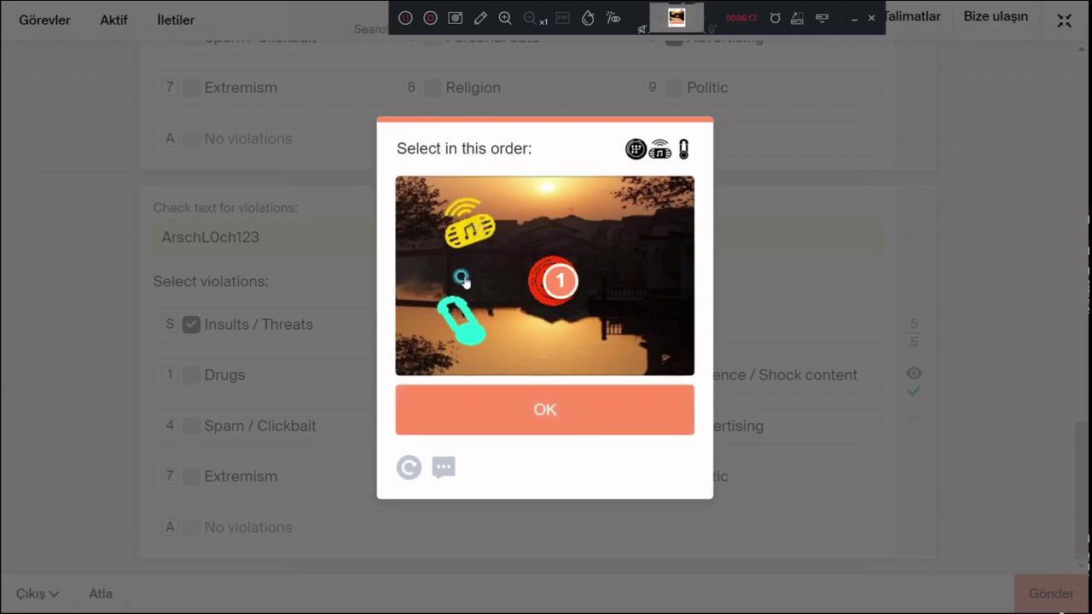
{"action": "left_click", "coordinate": [467, 338]}
{"action": "left_click", "coordinate": [513, 415]}
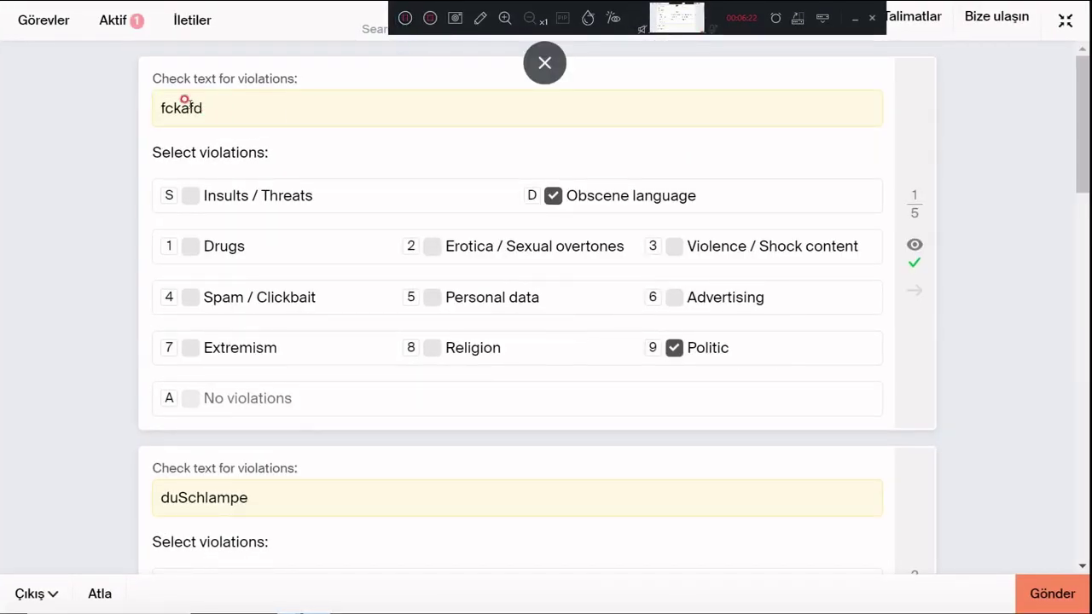
Step: Review the texts fckafd and duSchlampe on the new page against the violation categories selected for them
{"action": "left_click_drag", "start_coordinate": [156, 102], "coordinate": [233, 116]}
{"action": "left_click", "coordinate": [234, 117]}
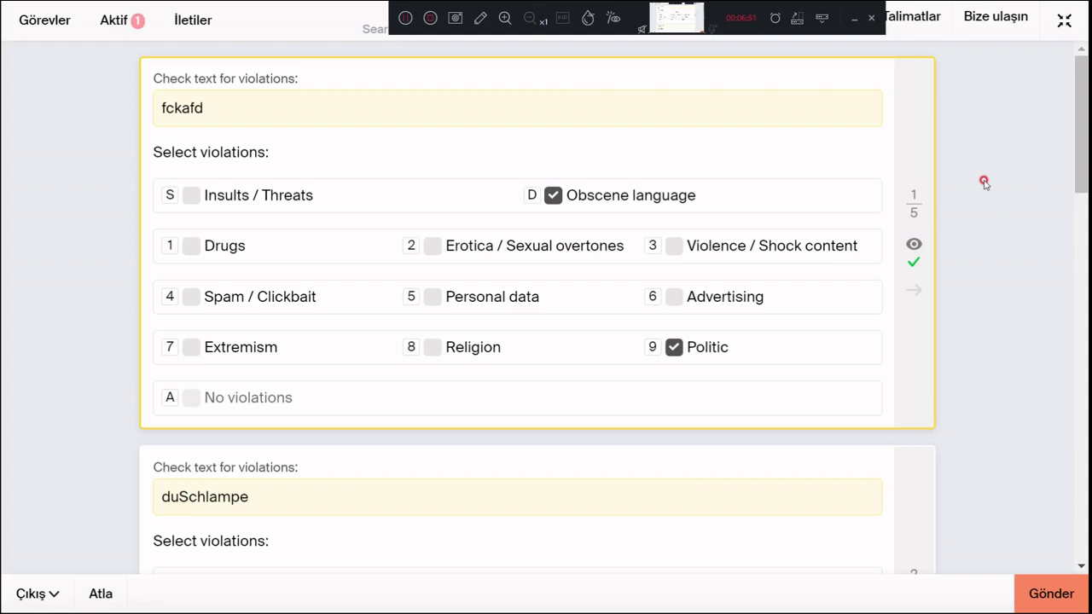
{"action": "scroll", "coordinate": [985, 182], "scroll_direction": "down", "scroll_amount": 4}
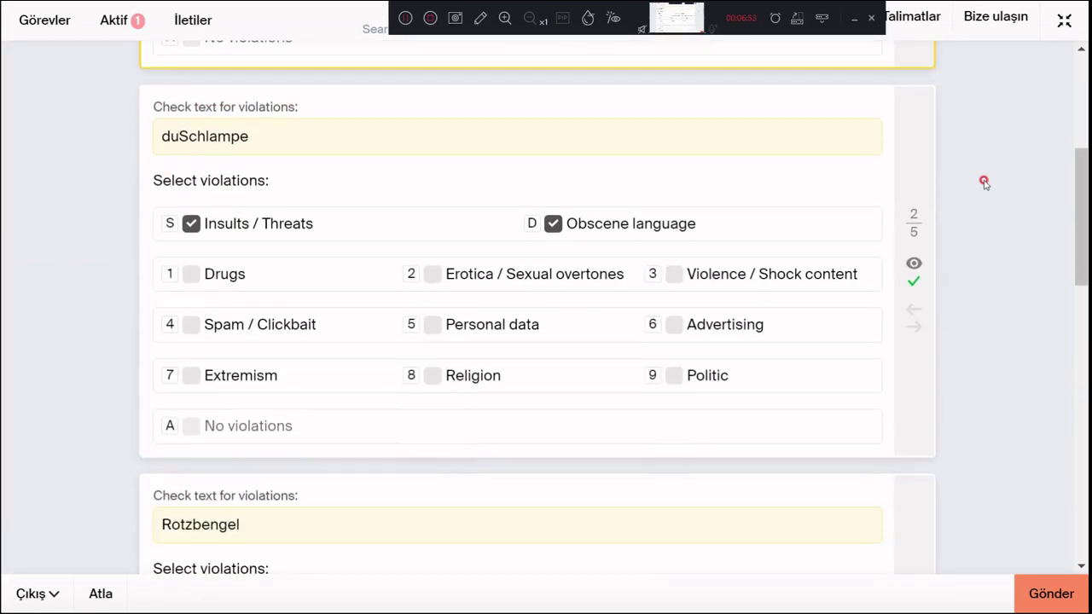
{"action": "left_click_drag", "start_coordinate": [156, 132], "coordinate": [268, 139]}
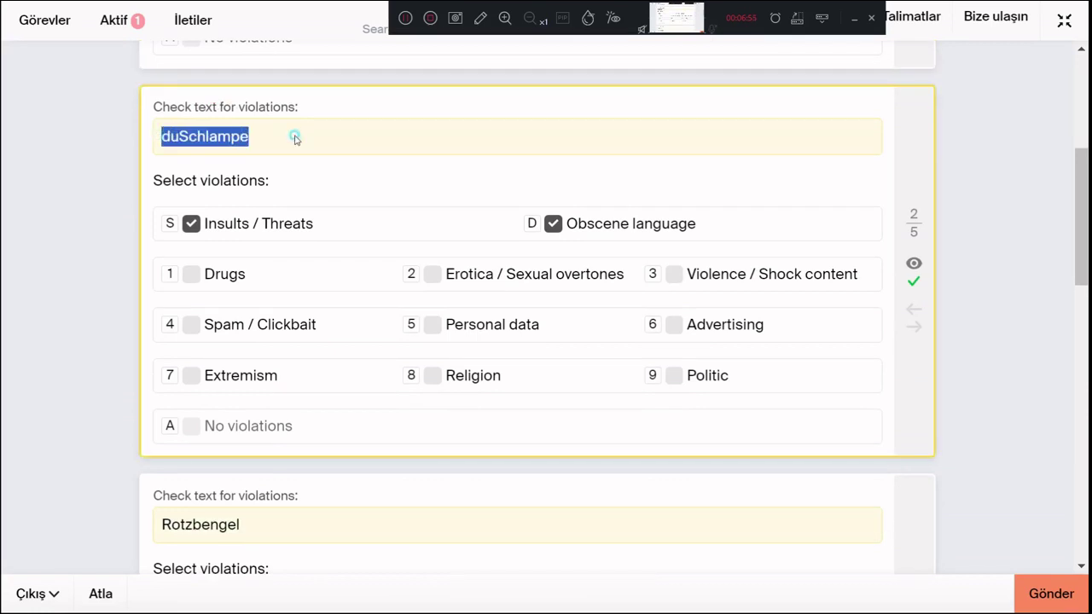
{"action": "left_click", "coordinate": [295, 137]}
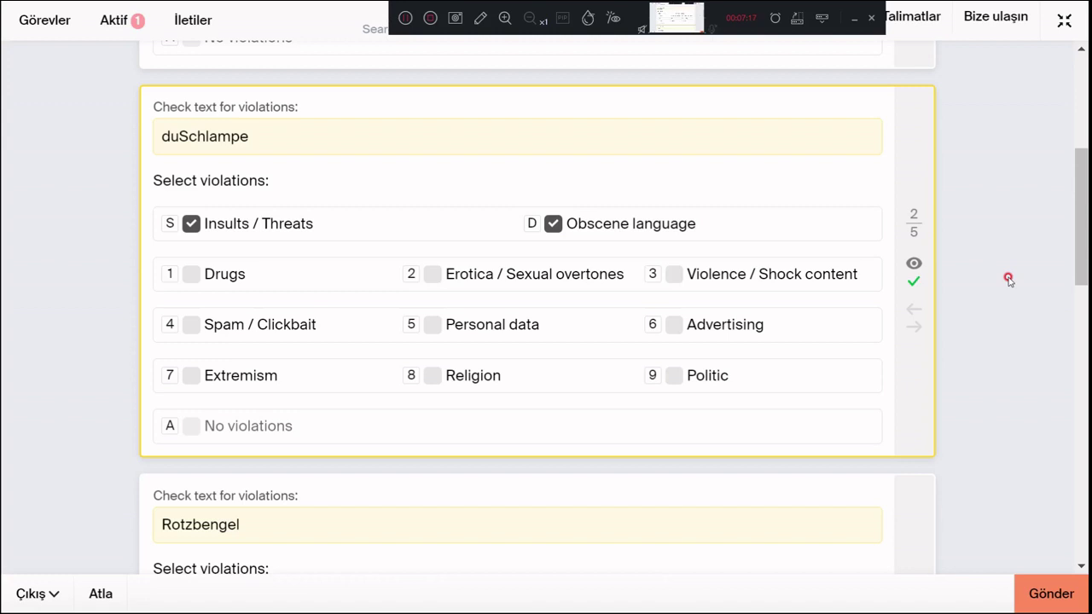
Step: Mark the text Rotzbengel as Insults / Threats
{"action": "key", "text": "Return"}
{"action": "key", "text": "s"}
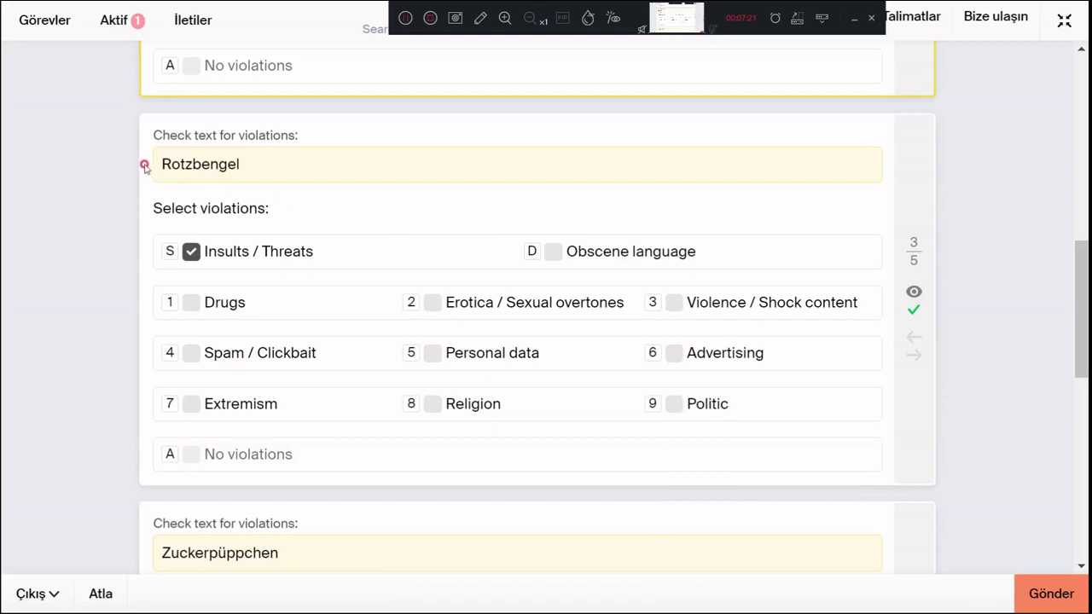
{"action": "left_click_drag", "start_coordinate": [141, 163], "coordinate": [280, 173]}
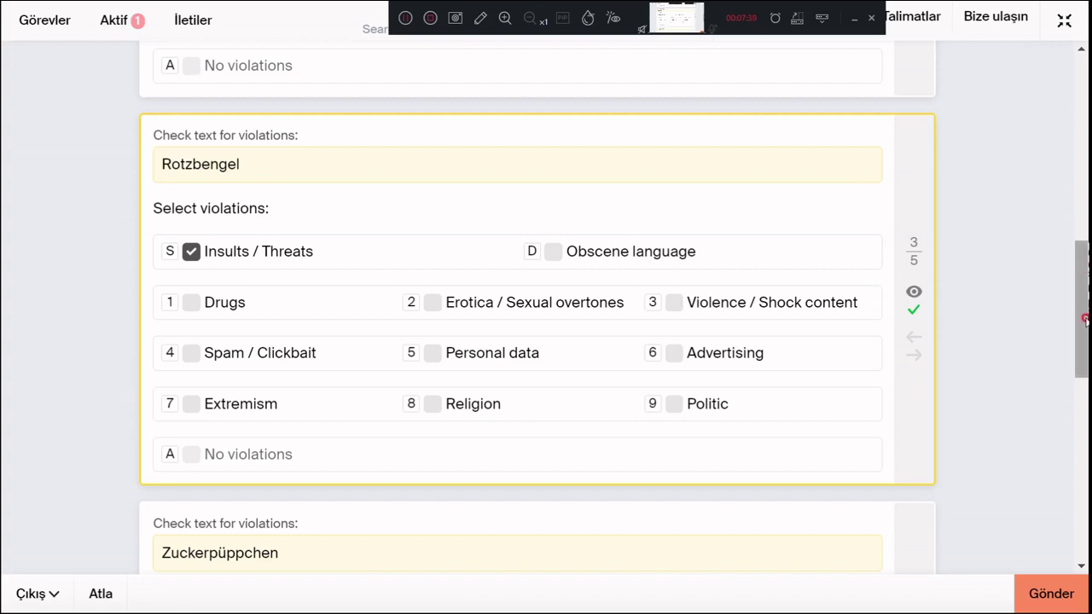
Step: Mark the text Zuckerpüppchen as No violations, and submit the page with CopsKiller marked as Violence / Shock content
{"action": "key", "text": "a"}
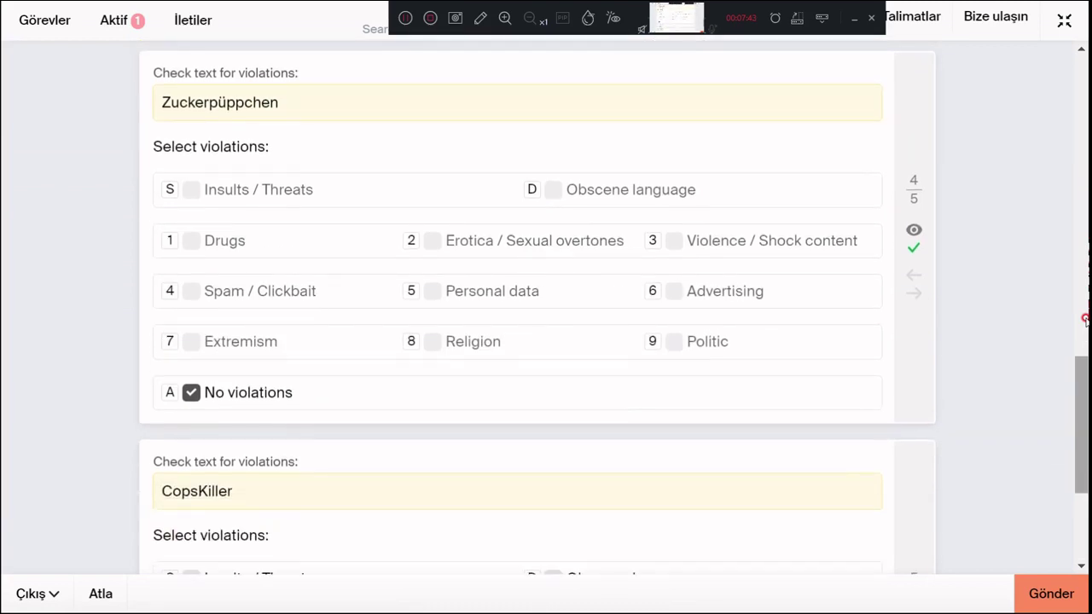
{"action": "left_click_drag", "start_coordinate": [159, 98], "coordinate": [340, 103]}
{"action": "left_click", "coordinate": [340, 103]}
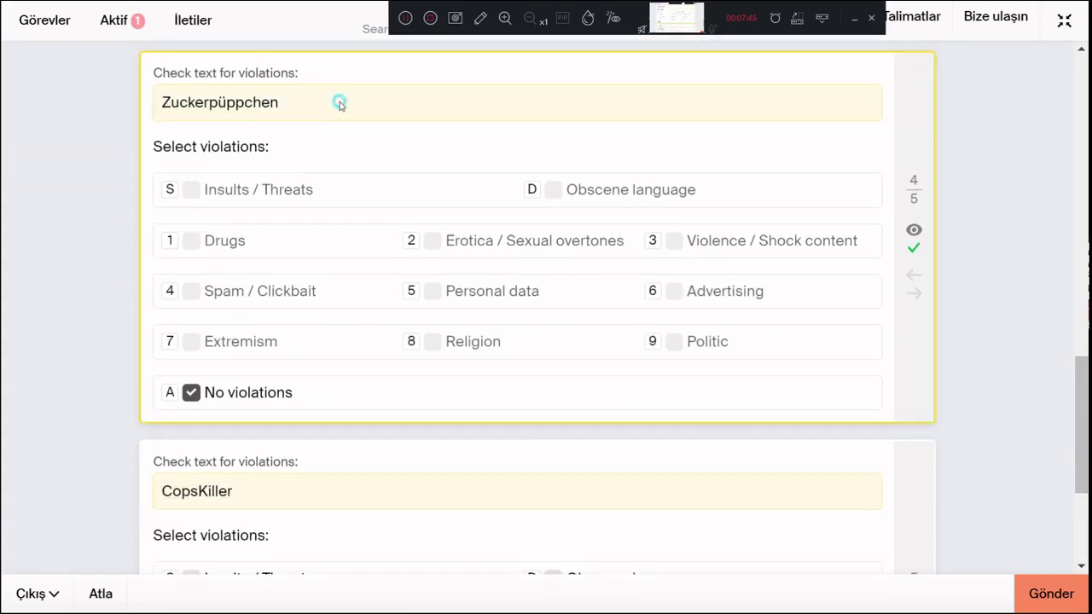
{"action": "left_click", "coordinate": [340, 103]}
{"action": "scroll", "coordinate": [1081, 335], "scroll_direction": "down", "scroll_amount": 3}
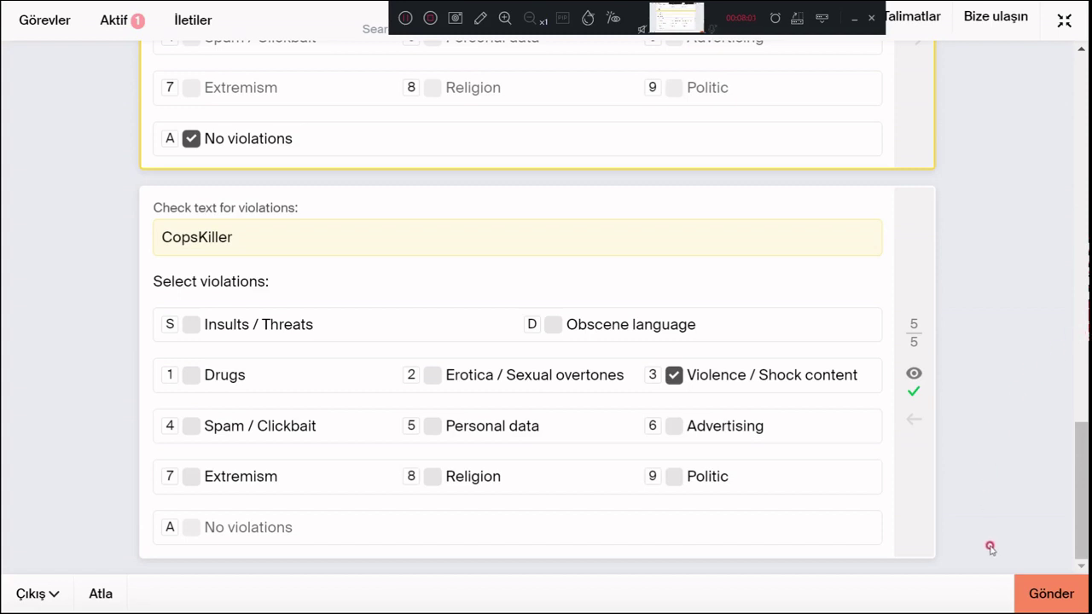
{"action": "left_click", "coordinate": [1045, 602]}
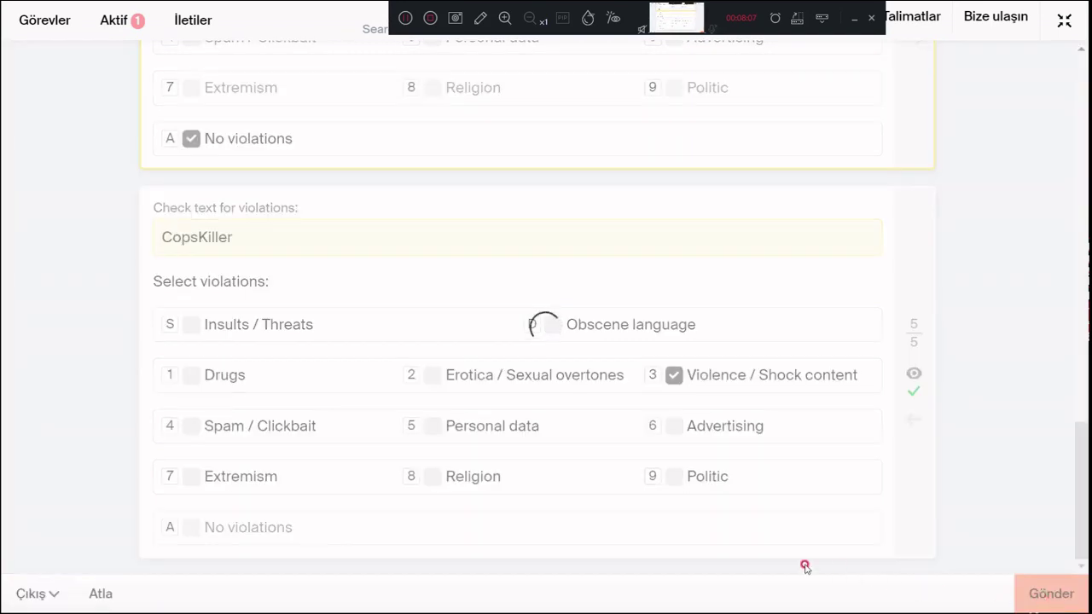